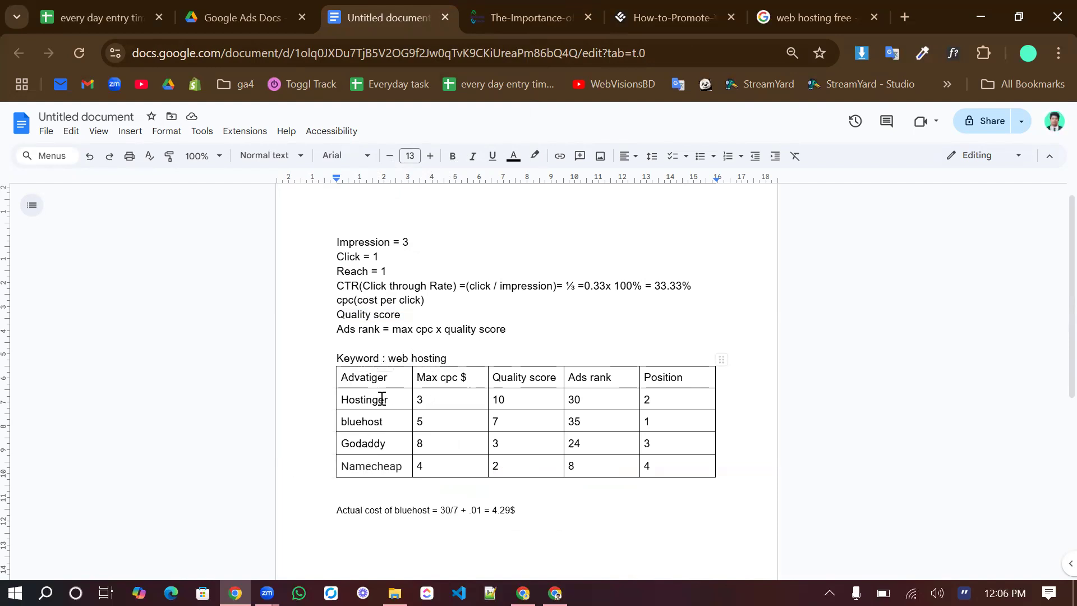
Review the Max cpc values of the four advertisers in the web hosting keyword table
left_click(453, 395)
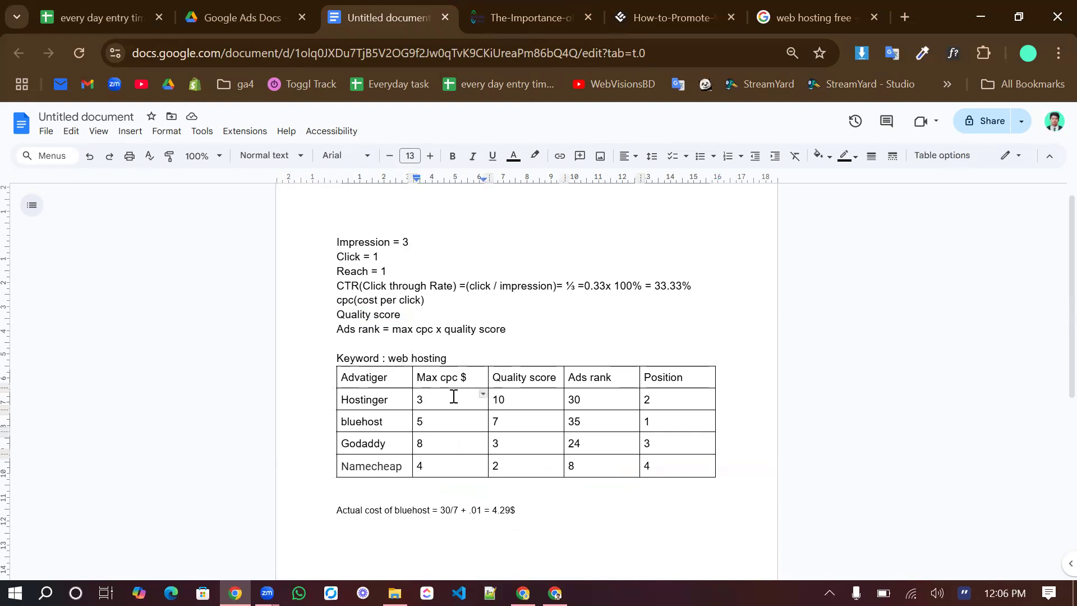
left_click(440, 431)
left_click(440, 447)
left_click(440, 477)
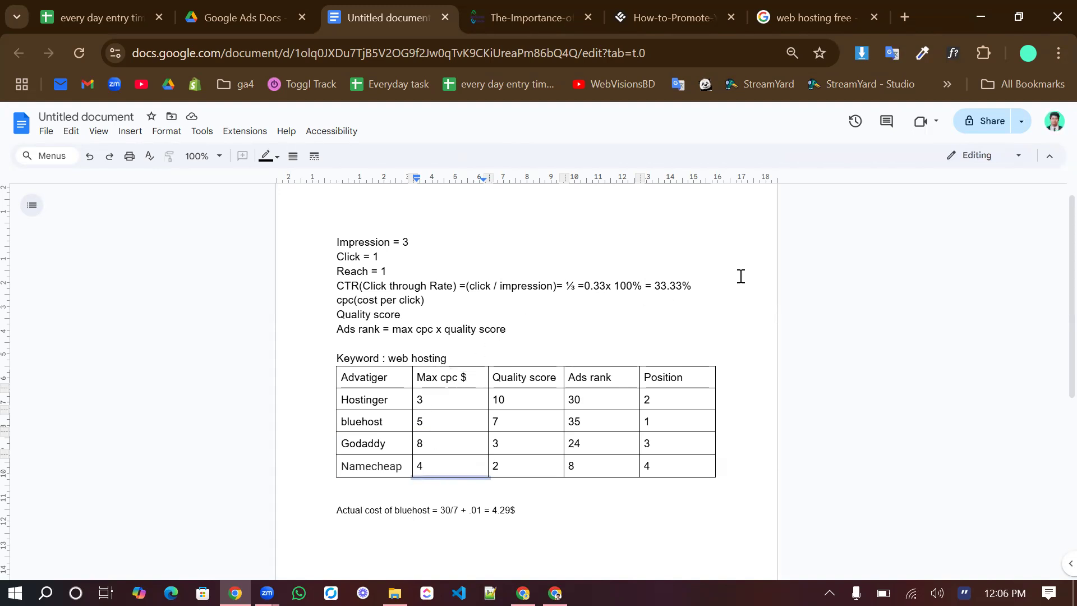
Open the ProFreeHost result from the "web hosting free" Google search and look over its landing page
left_click(806, 6)
scroll(230, 309, "down", 2)
scroll(221, 315, "up", 2)
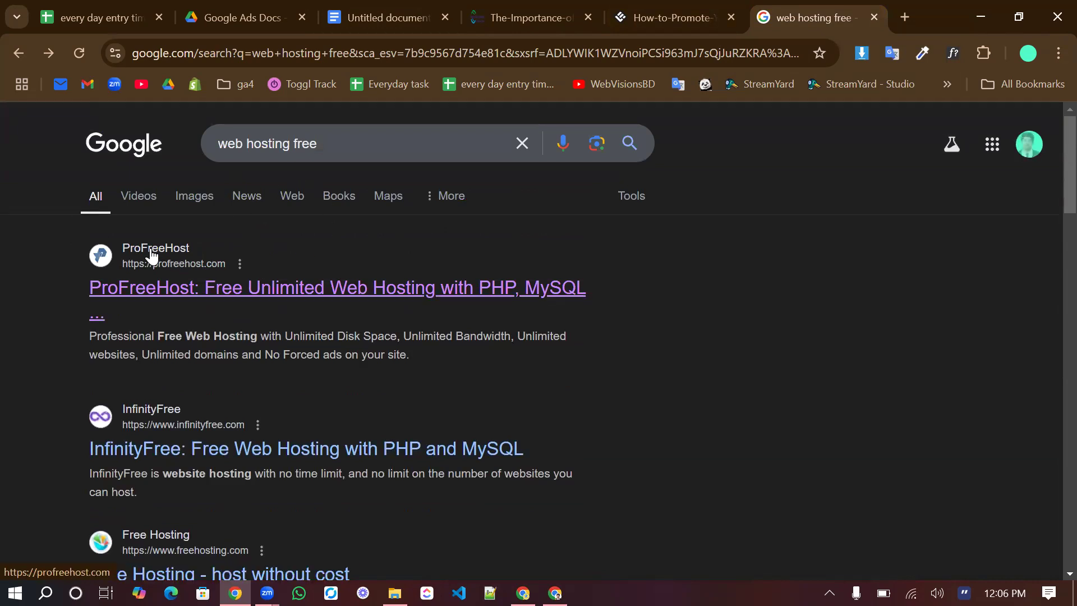
left_click(241, 301)
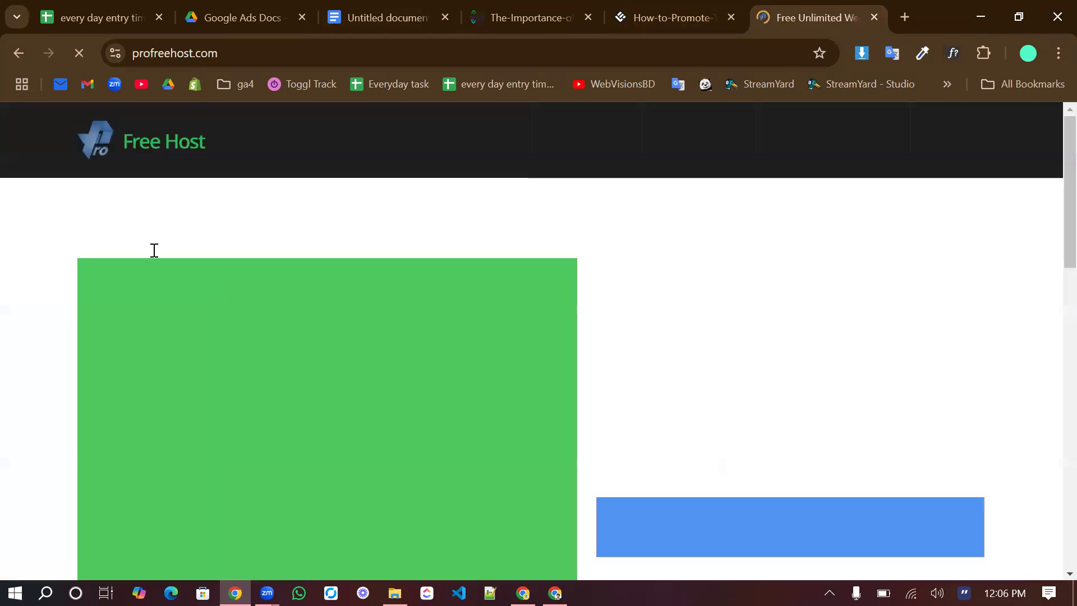
scroll(337, 301, "down", 3)
scroll(337, 301, "up", 3)
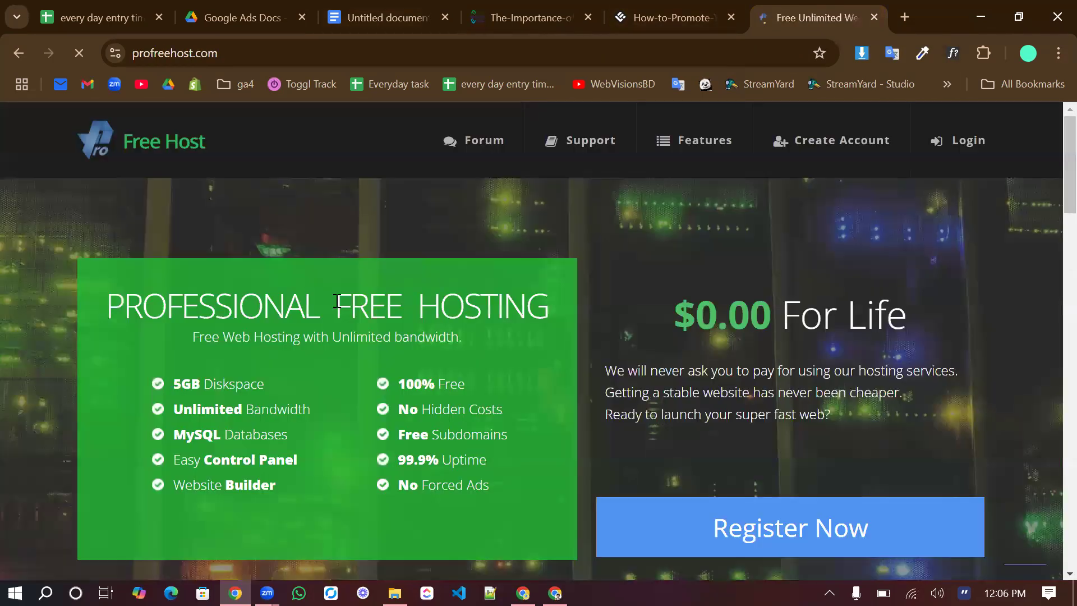
scroll(335, 298, "down", 4)
scroll(335, 298, "up", 4)
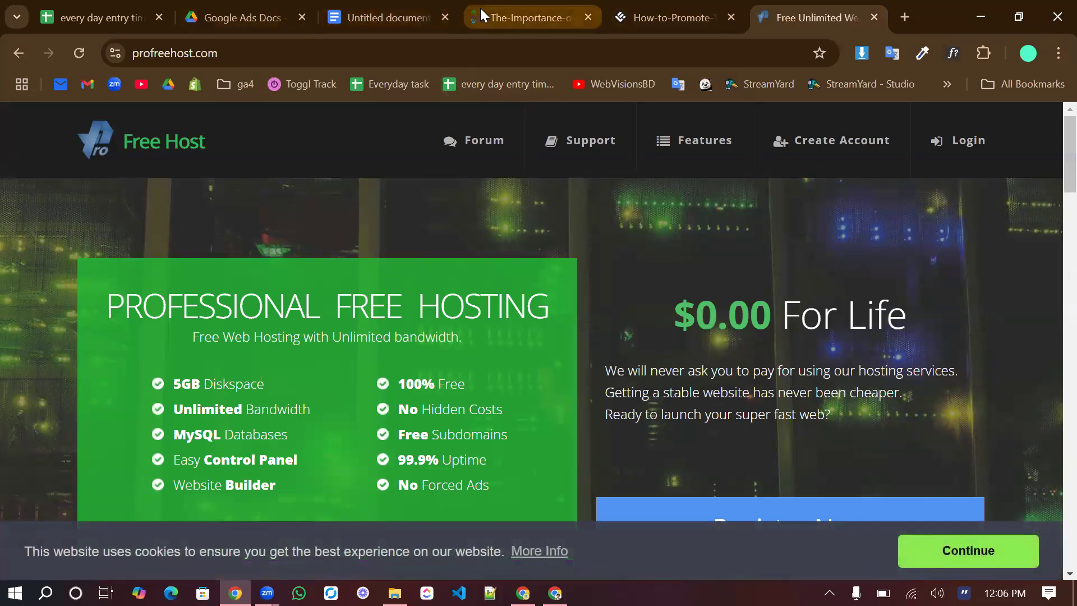
Return to the document and go through the Max cpc column again, from Hostinger down to Namecheap
left_click(388, 13)
left_click(424, 397)
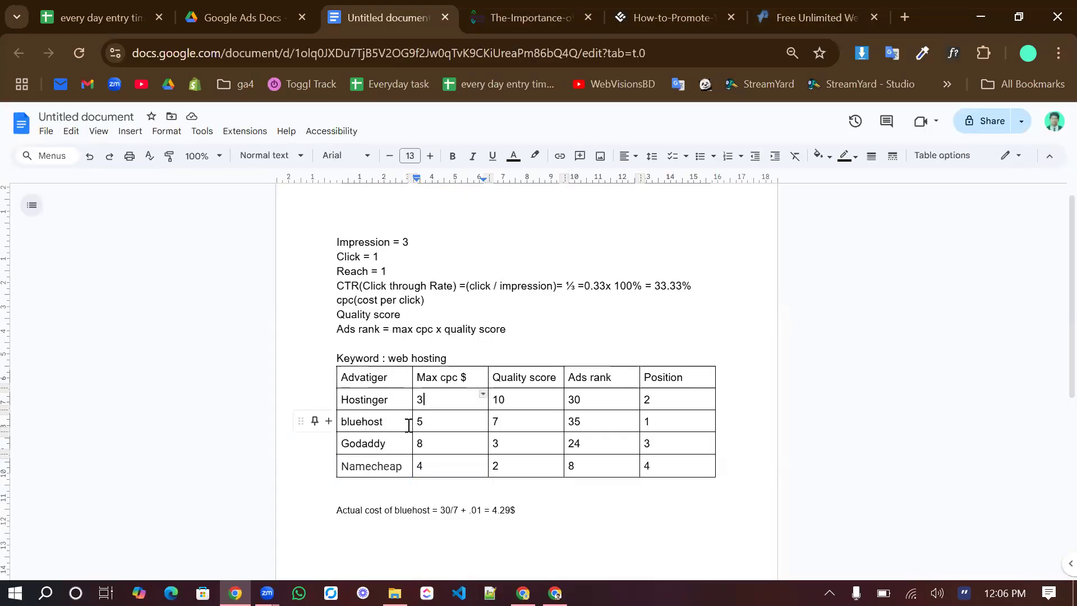
left_click(429, 424)
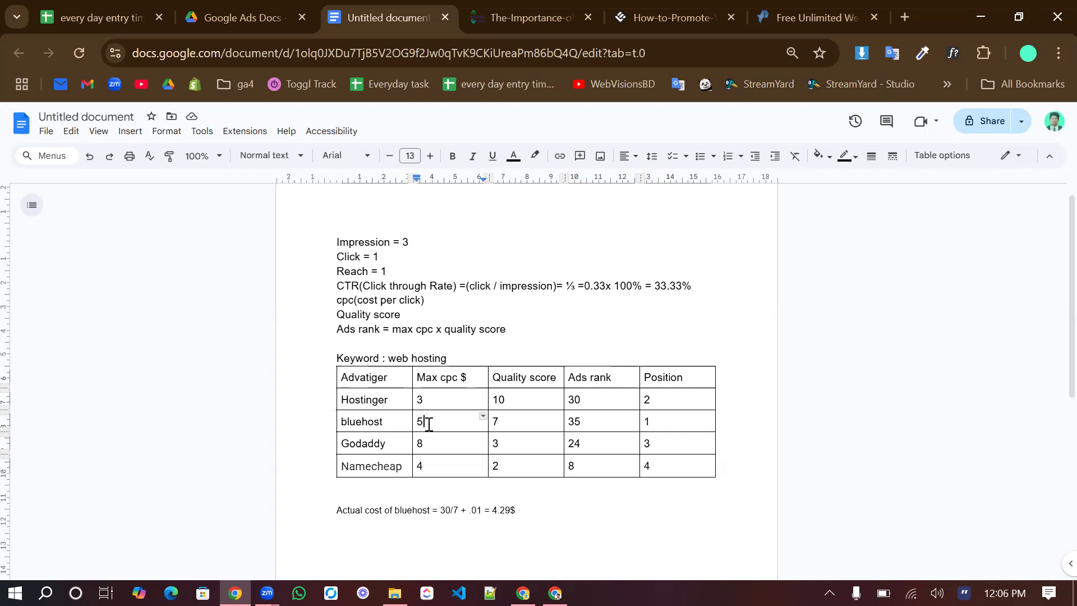
left_click(449, 450)
left_click(424, 470)
scroll(423, 472, "down", 1)
scroll(423, 471, "up", 1)
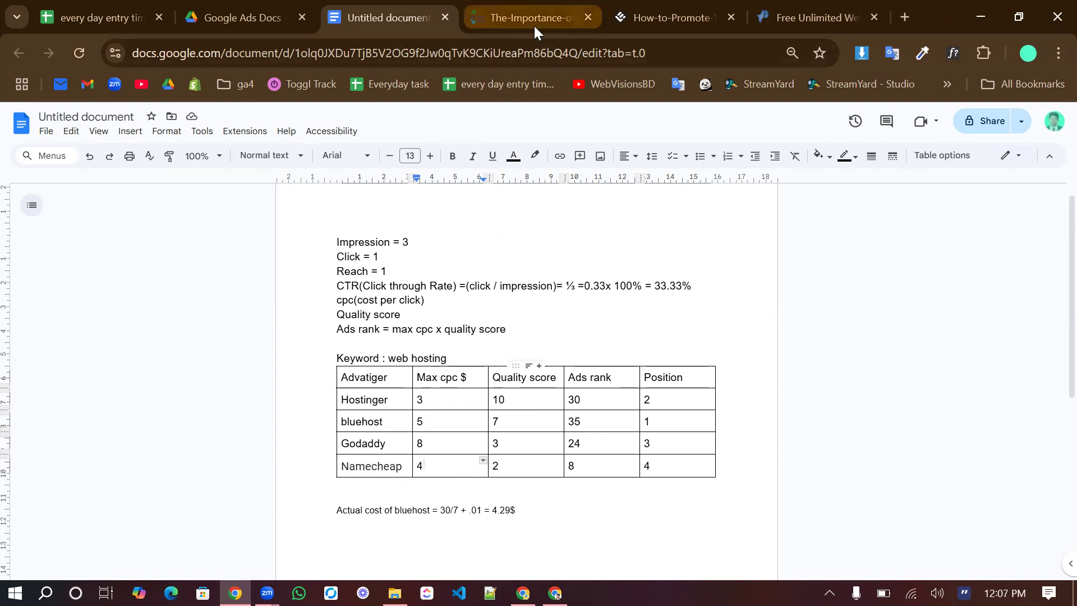
View the Google Quality Score factors diagram and review each advertiser's Quality score in the document's table
left_click(507, 7)
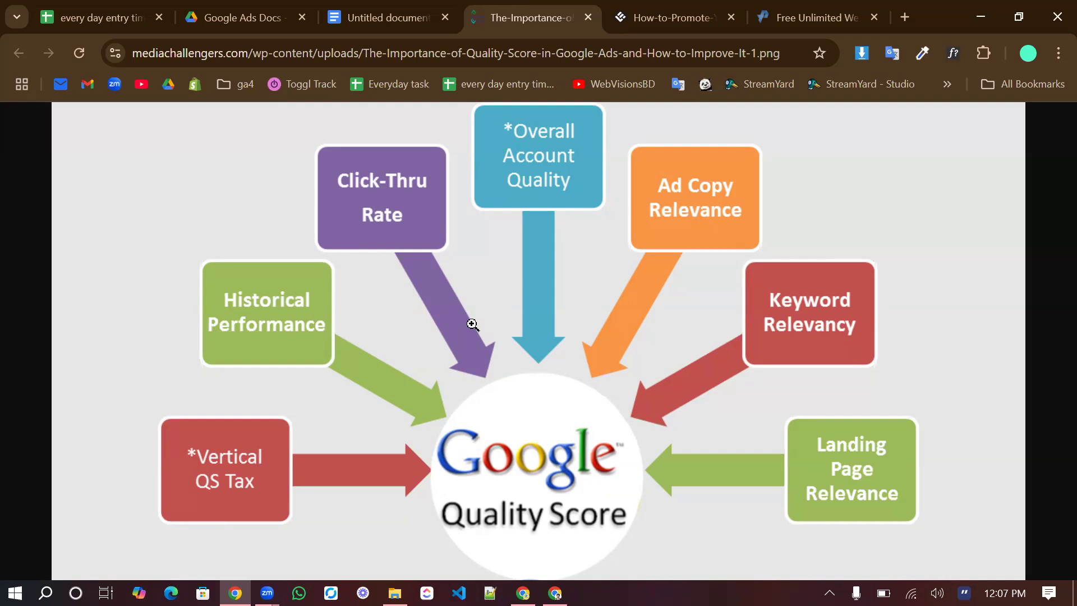
left_click(400, 7)
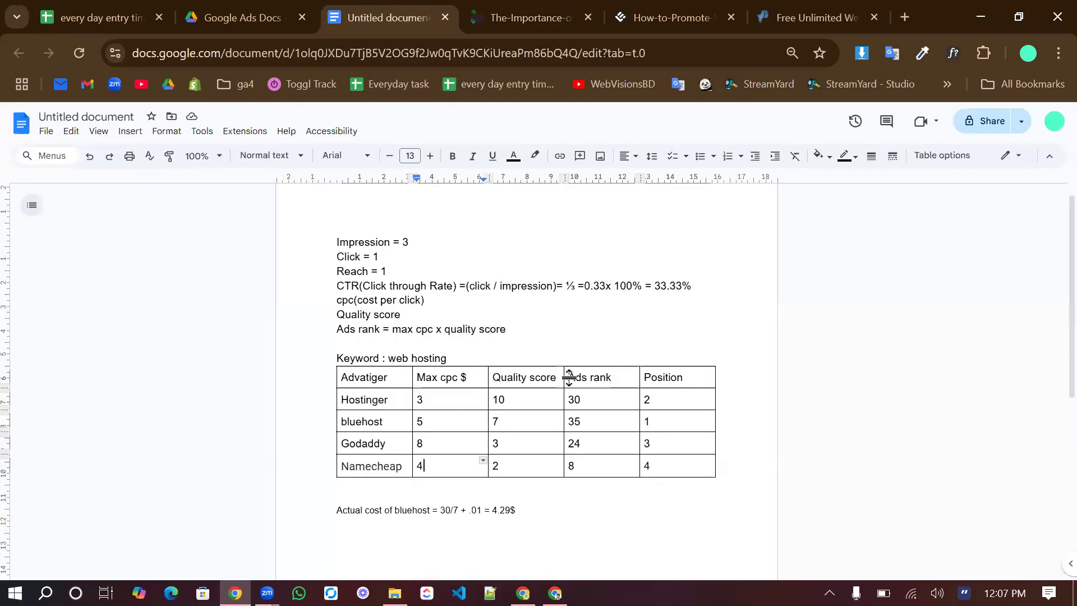
left_click(520, 395)
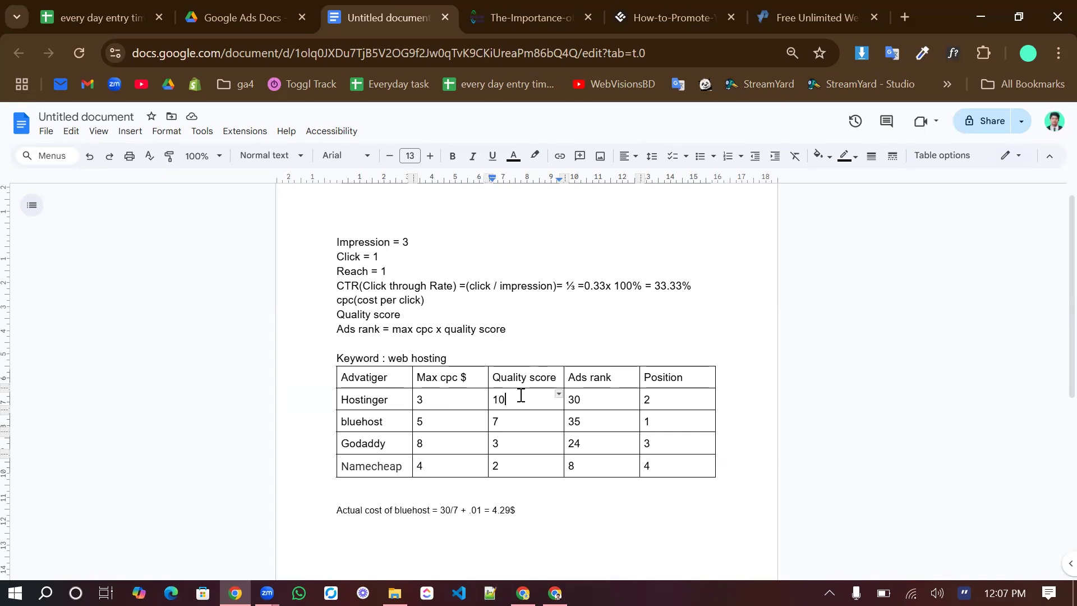
left_click(528, 419)
left_click(527, 445)
left_click(520, 466)
scroll(520, 466, "down", 1)
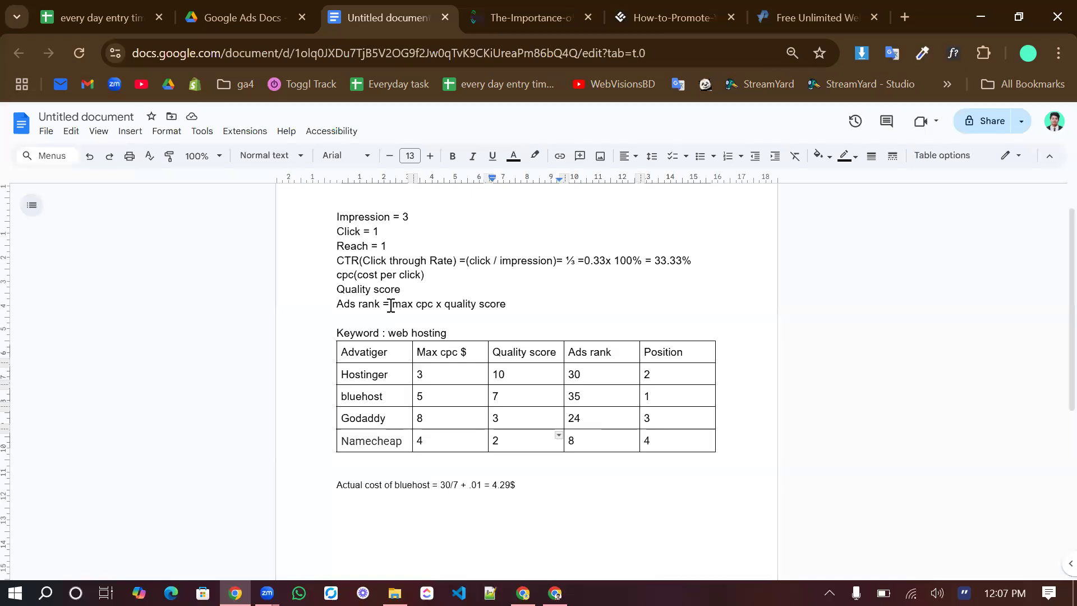
Examine the ads rank formula and check it against each advertiser's max cpc, quality score and ads rank
left_click_drag(394, 305, 434, 303)
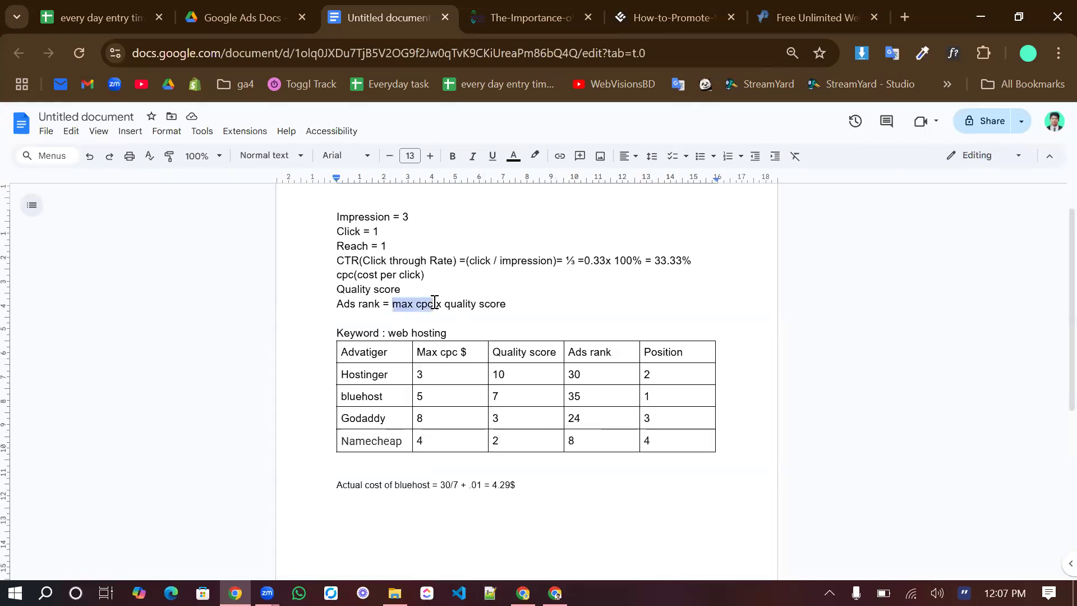
left_click(452, 304)
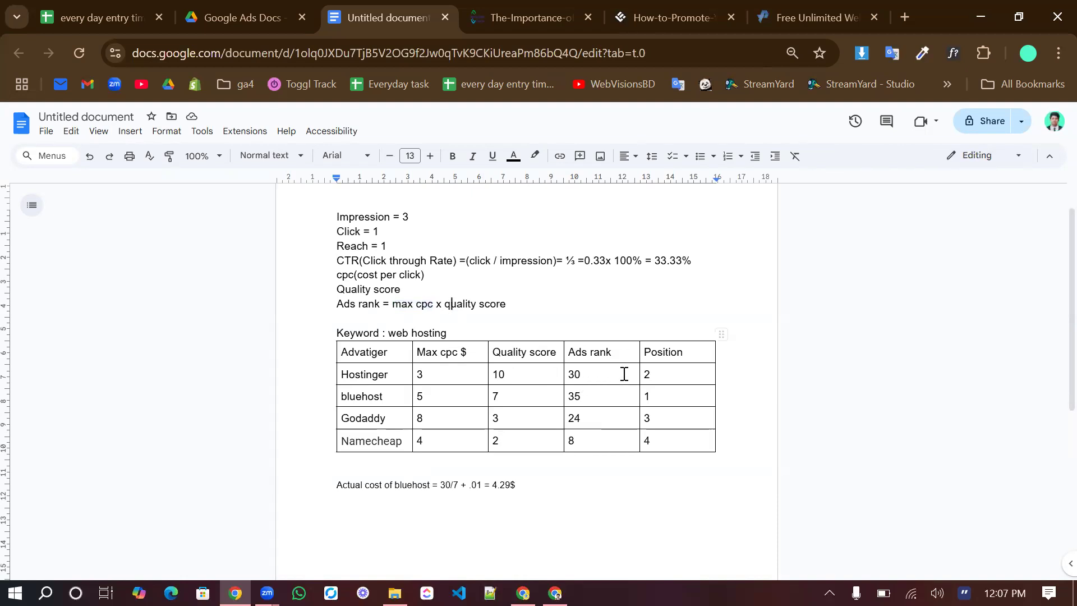
left_click(423, 376)
left_click(522, 383)
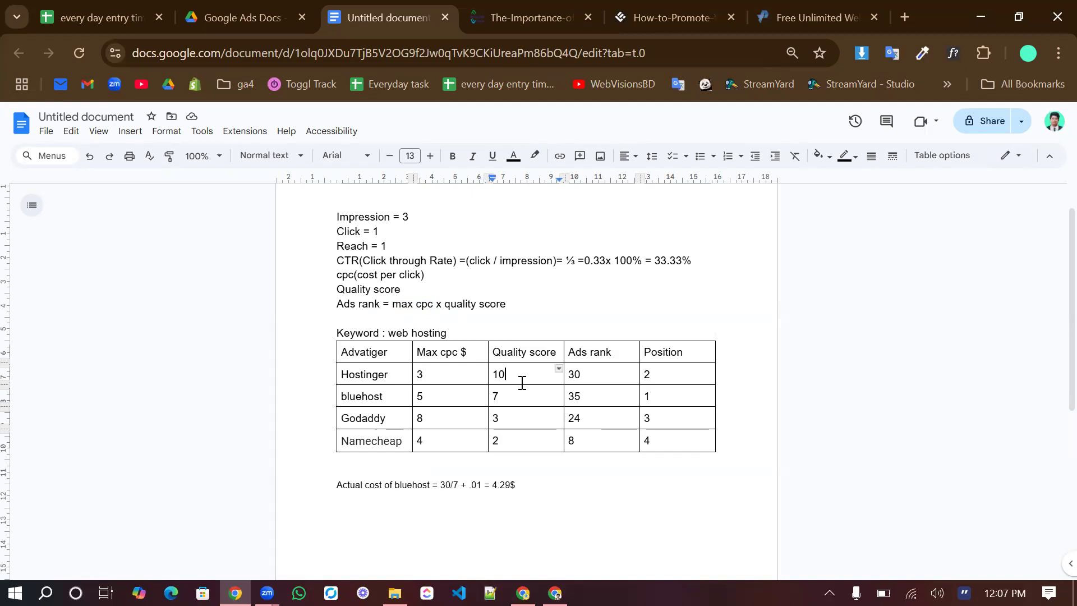
left_click(598, 381)
left_click(436, 402)
left_click(527, 400)
left_click(601, 400)
left_click(432, 421)
left_click(522, 423)
left_click(436, 445)
left_click(591, 450)
Go back from the ProFreeHost site to the "web hosting free" search results and examine the order of the listings
left_click(784, 9)
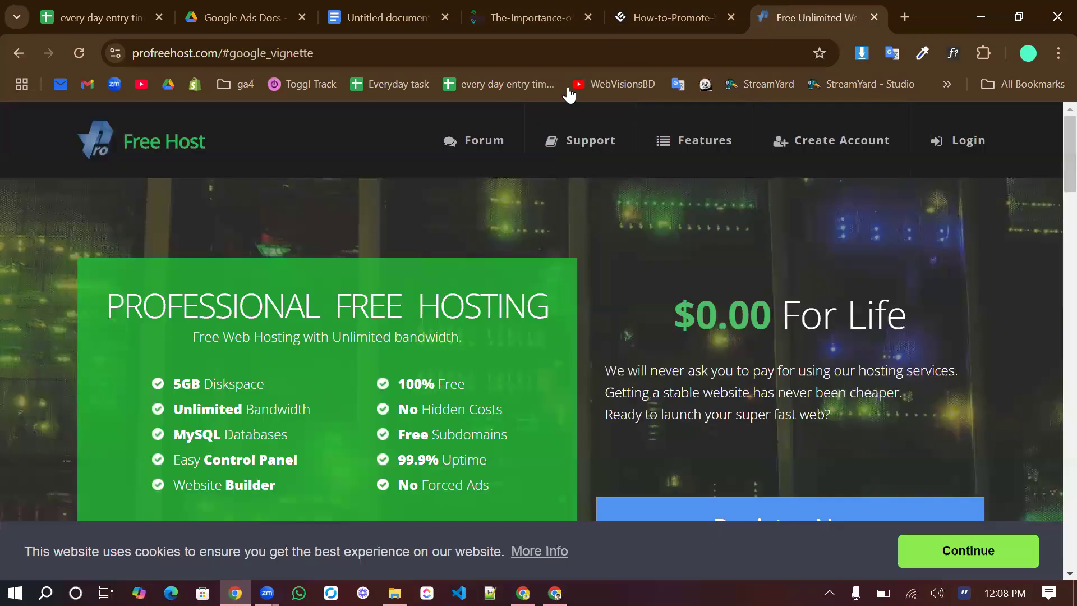
left_click(21, 52)
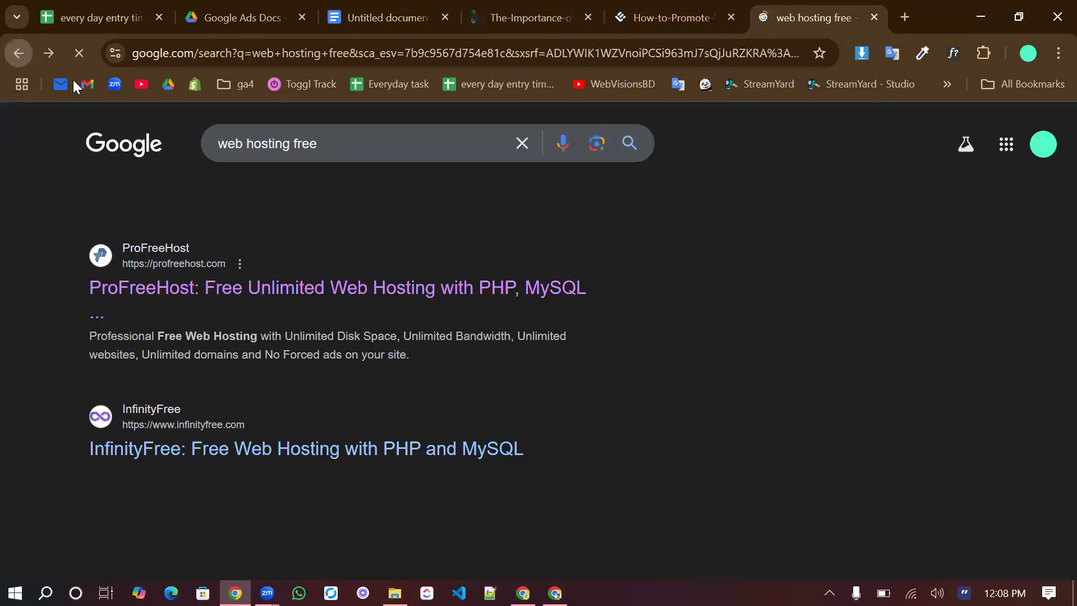
scroll(212, 329, "down", 2)
scroll(212, 329, "up", 2)
scroll(186, 275, "down", 1)
scroll(186, 275, "up", 1)
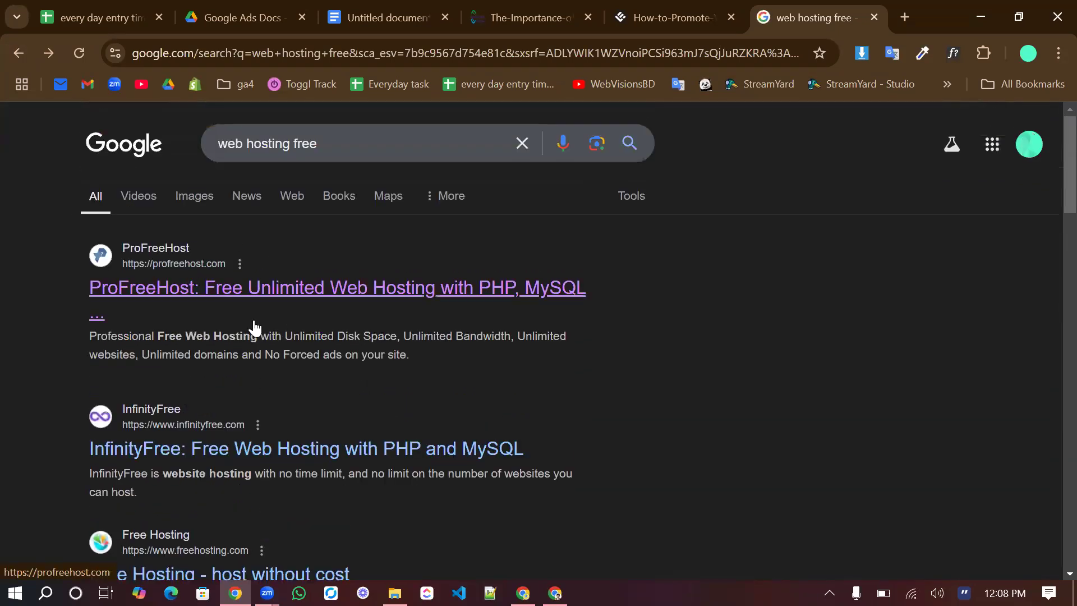
scroll(238, 337, "down", 3)
scroll(237, 331, "down", 2)
scroll(240, 335, "up", 5)
Return to the document and examine the Position column and bluehost's max cpc in the table
left_click(387, 17)
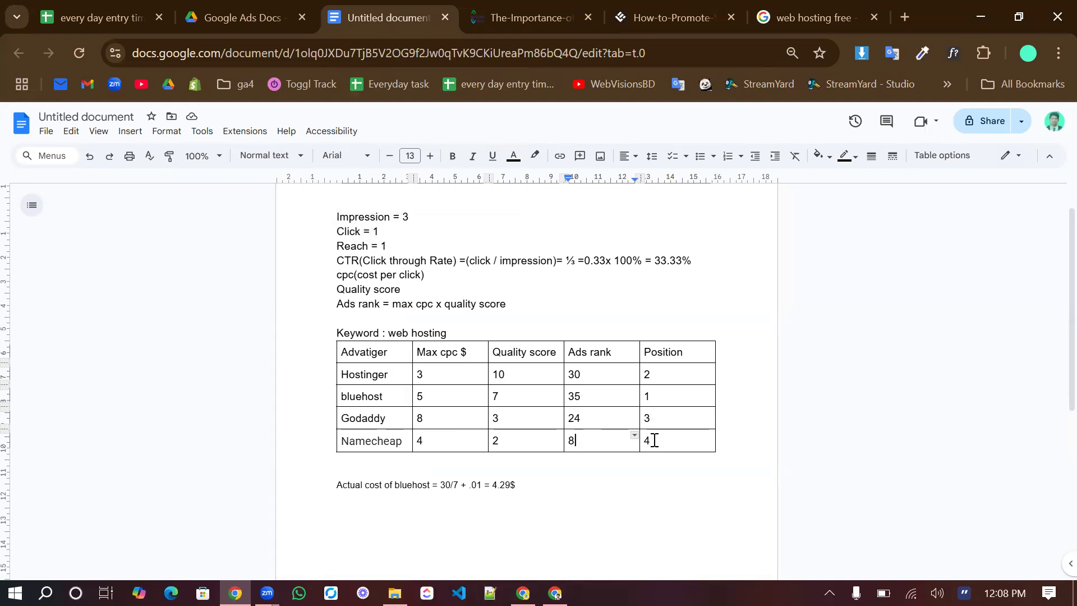
scroll(645, 400, "down", 1)
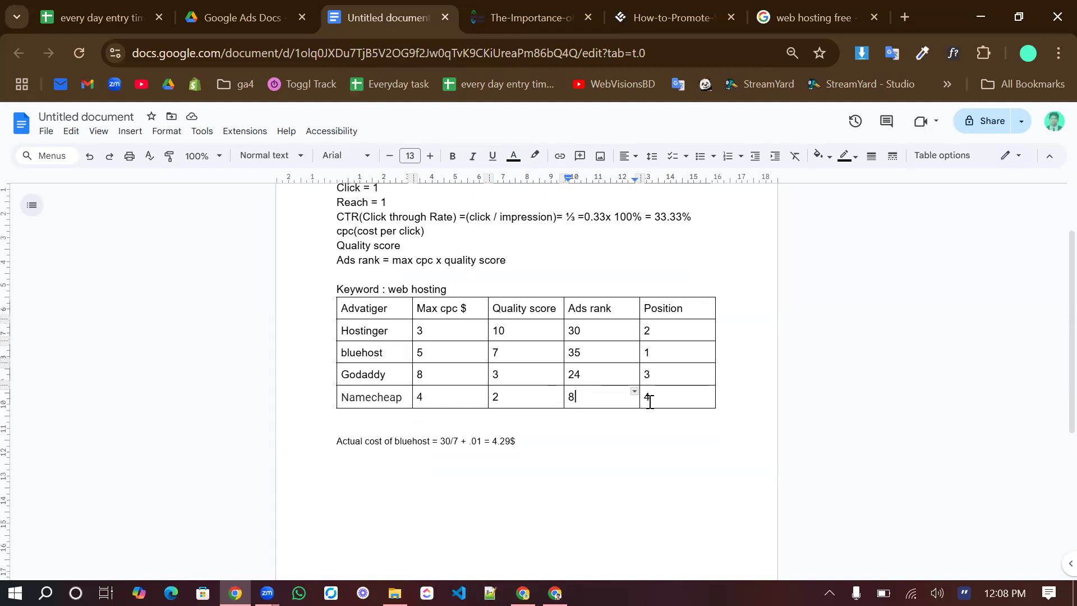
scroll(650, 401, "down", 1)
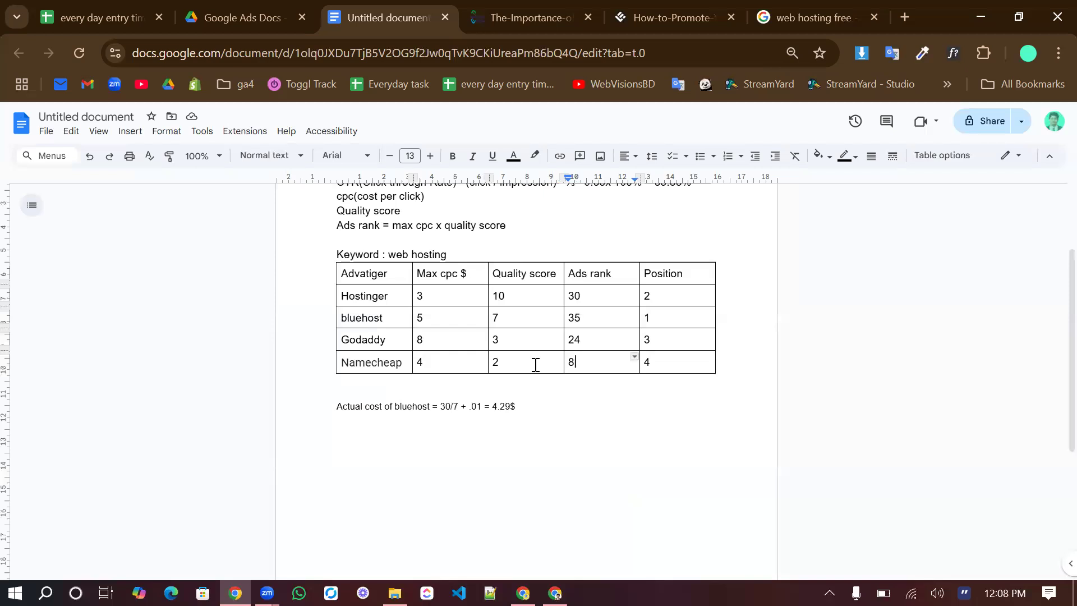
left_click(443, 315)
left_click(453, 448)
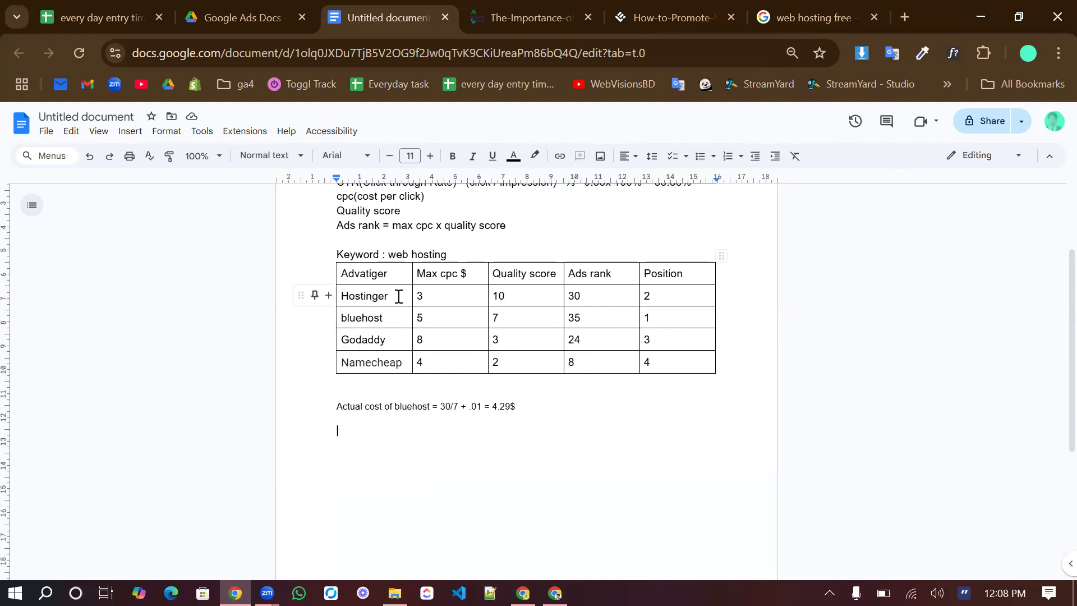
Revisit the Quality Score diagram and the web hosting search results, and return to the document
left_click(503, 7)
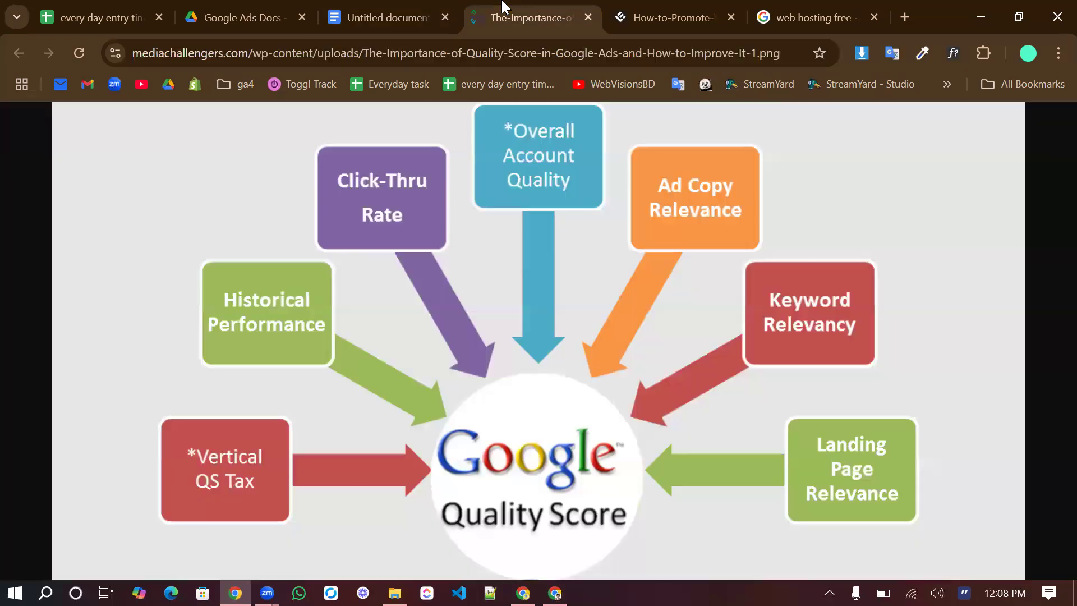
left_click(769, 7)
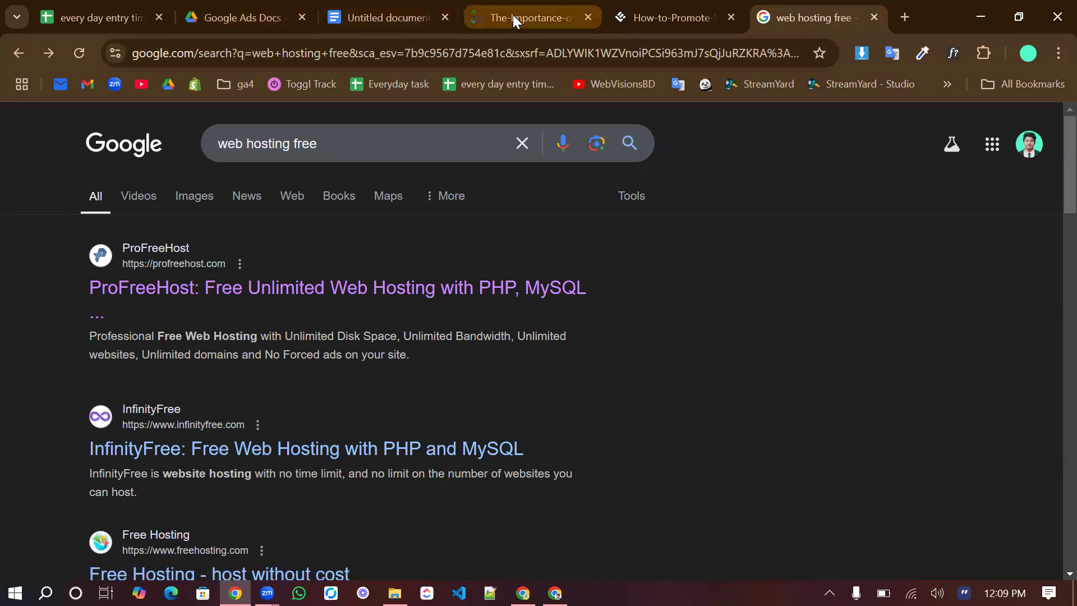
left_click(380, 19)
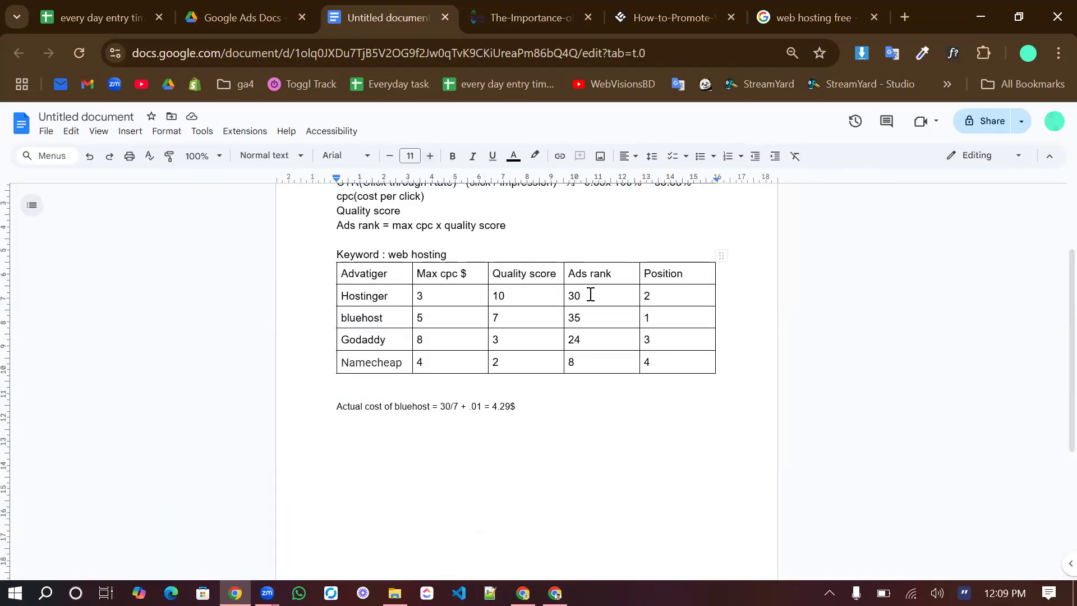
Examine the actual cost calculation for bluehost below the table and compare it with bluehost's max cpc
left_click(467, 406)
left_click(529, 408)
left_click_drag(469, 412, 339, 413)
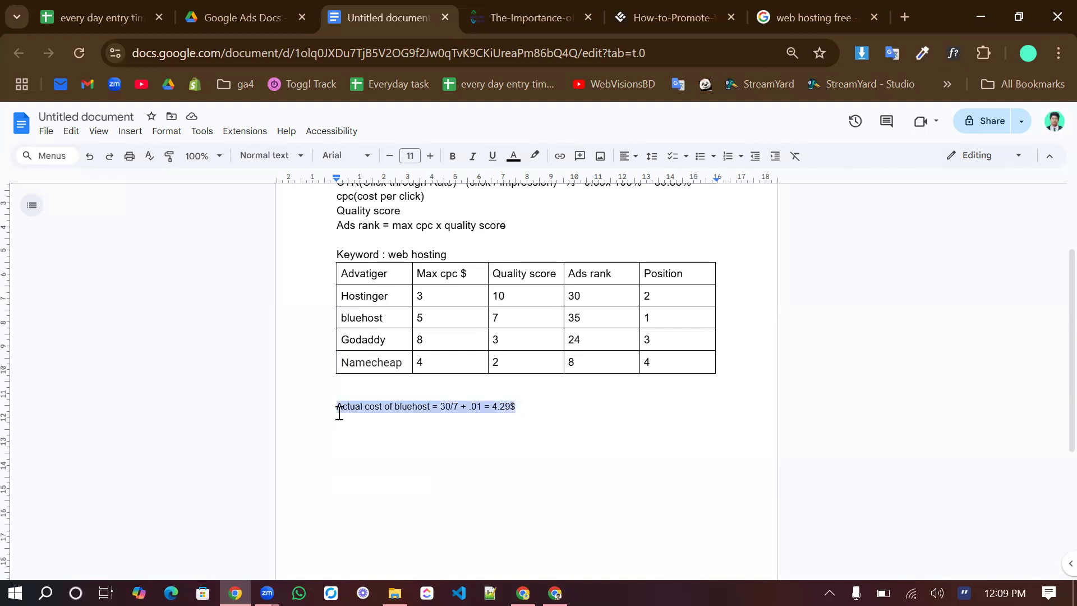
left_click(339, 413)
left_click(435, 318)
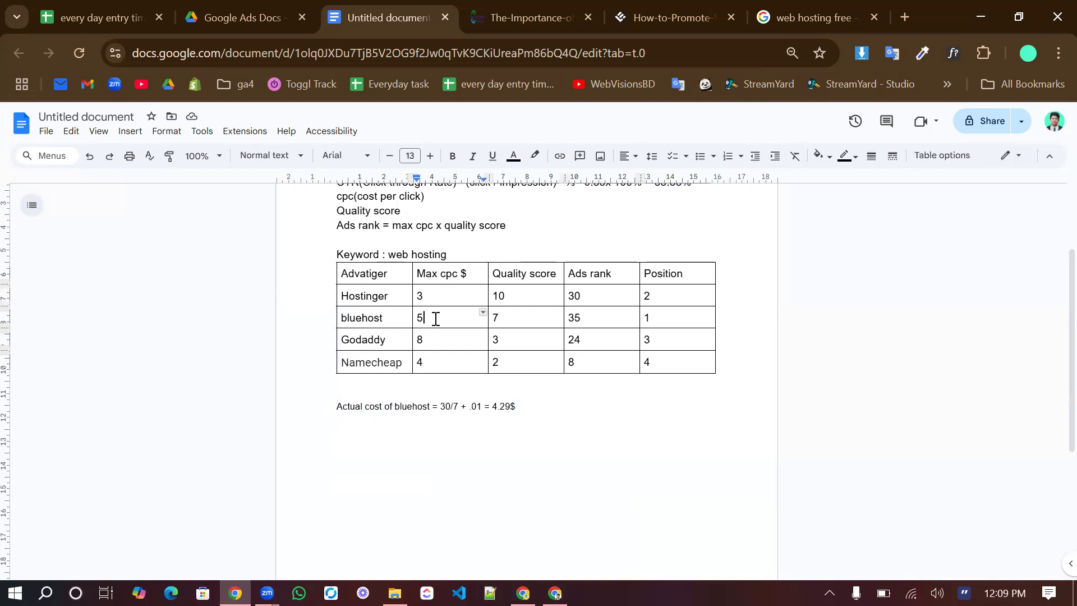
left_click_drag(493, 405, 517, 406)
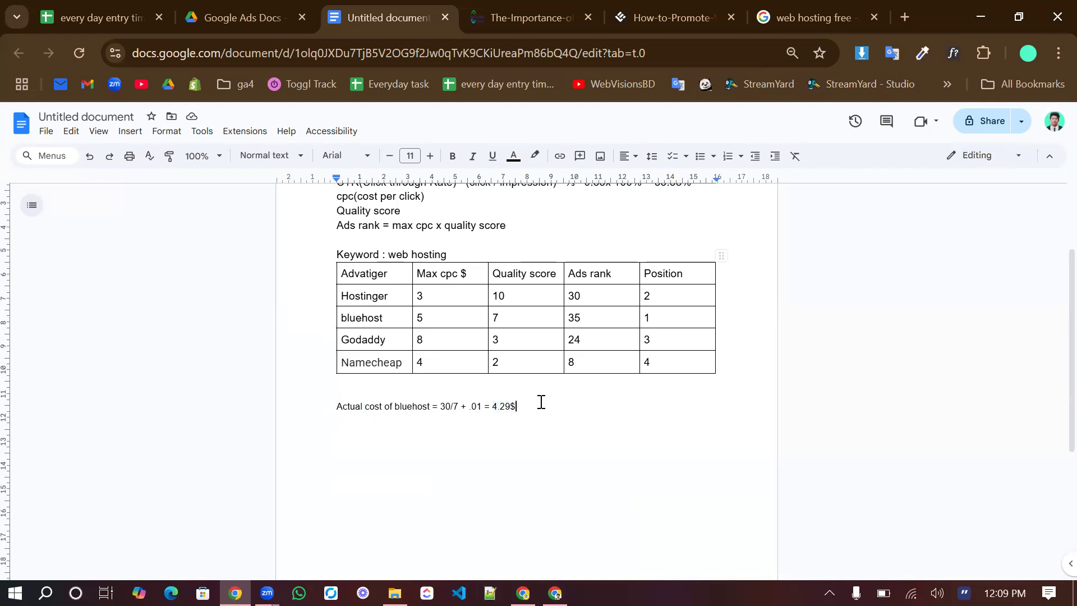
Add a new line below bluehost's actual cost reading "Actual cost of hostinger = 24/10"
key("Return")
type("actual cost of ")
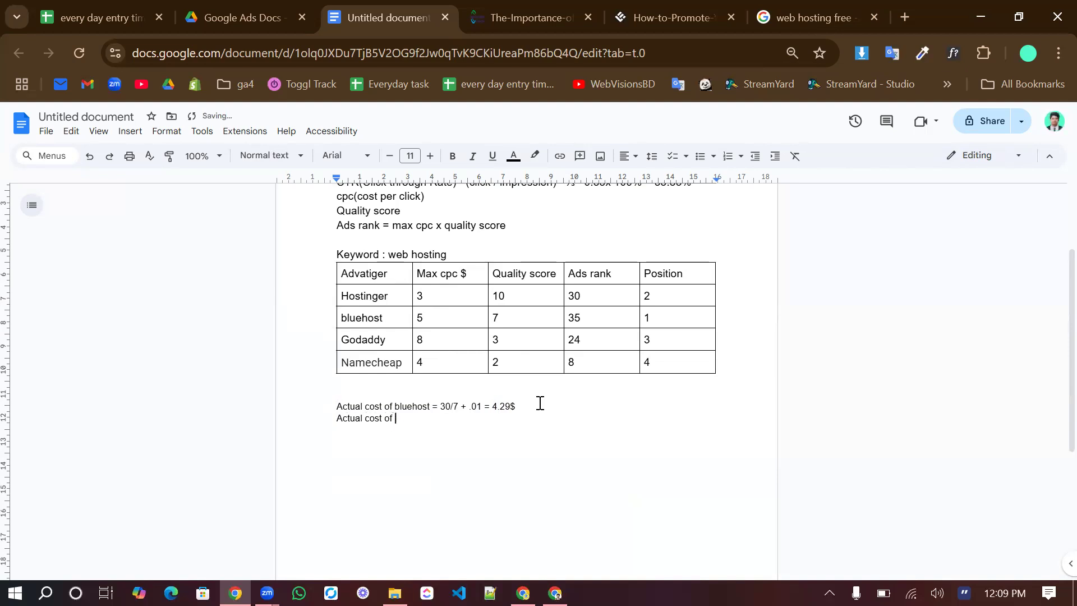
type("hostinger  =")
type("24/10")
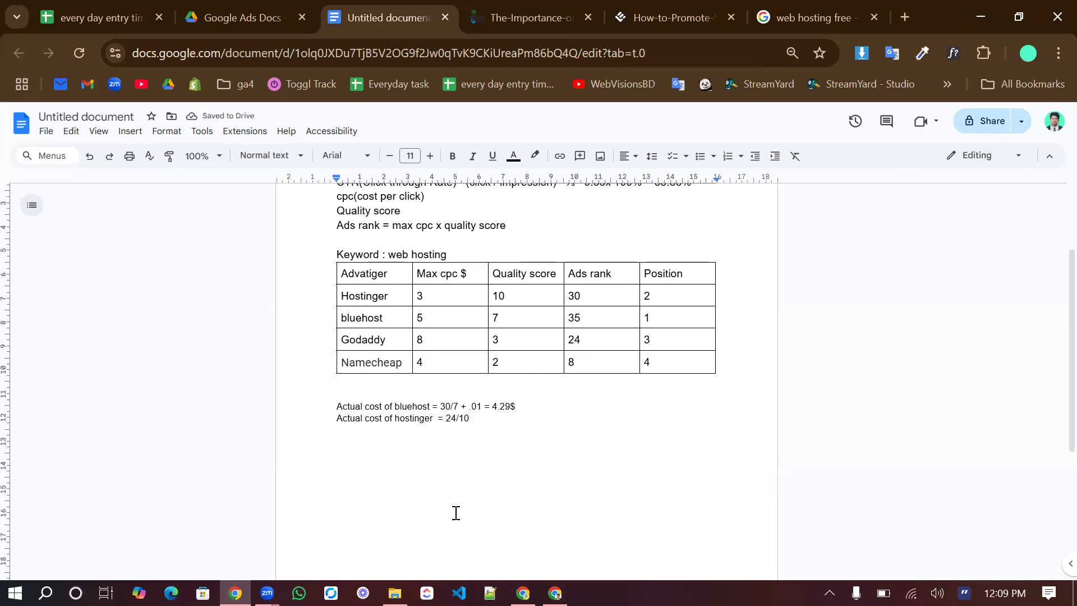
type(" + .")
Complete the hostinger actual cost formula by appending "+ .01 = 2.41"
key("BackSpace")
left_click(904, 378)
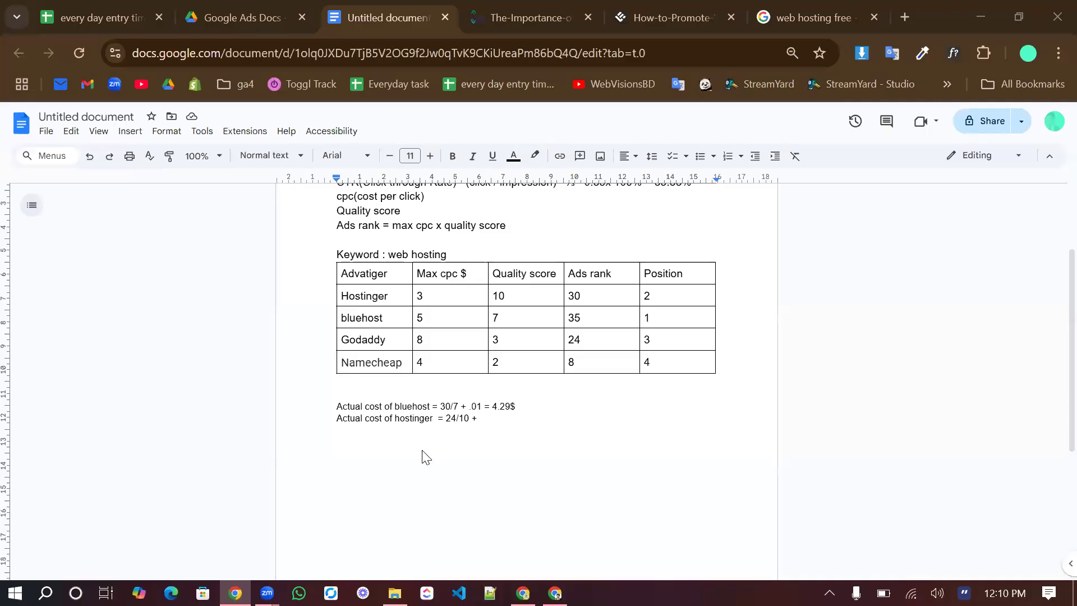
left_click(483, 420)
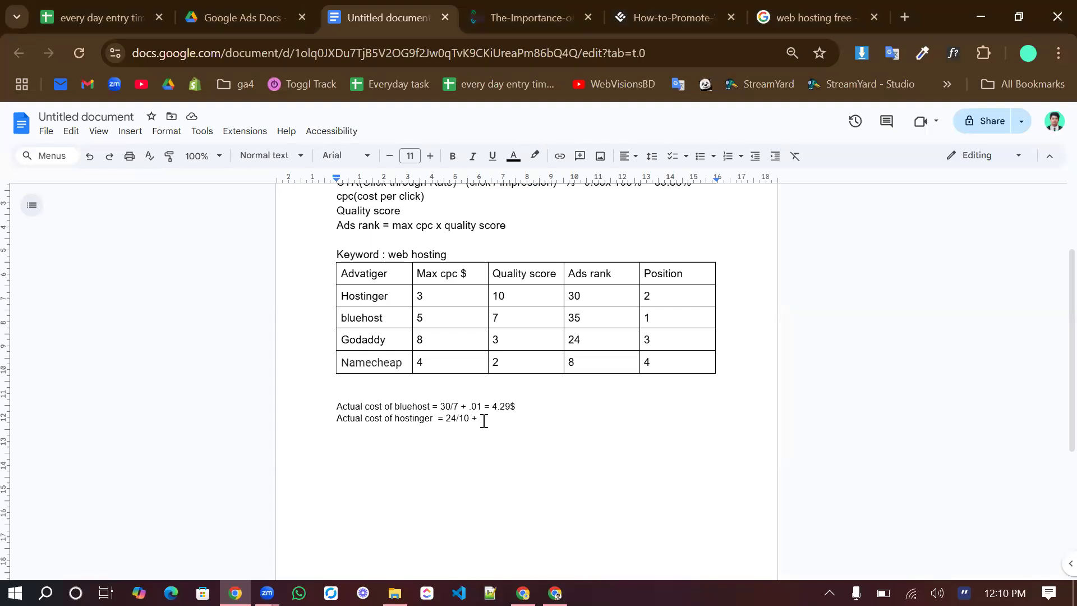
type(".01 =")
type("2.41")
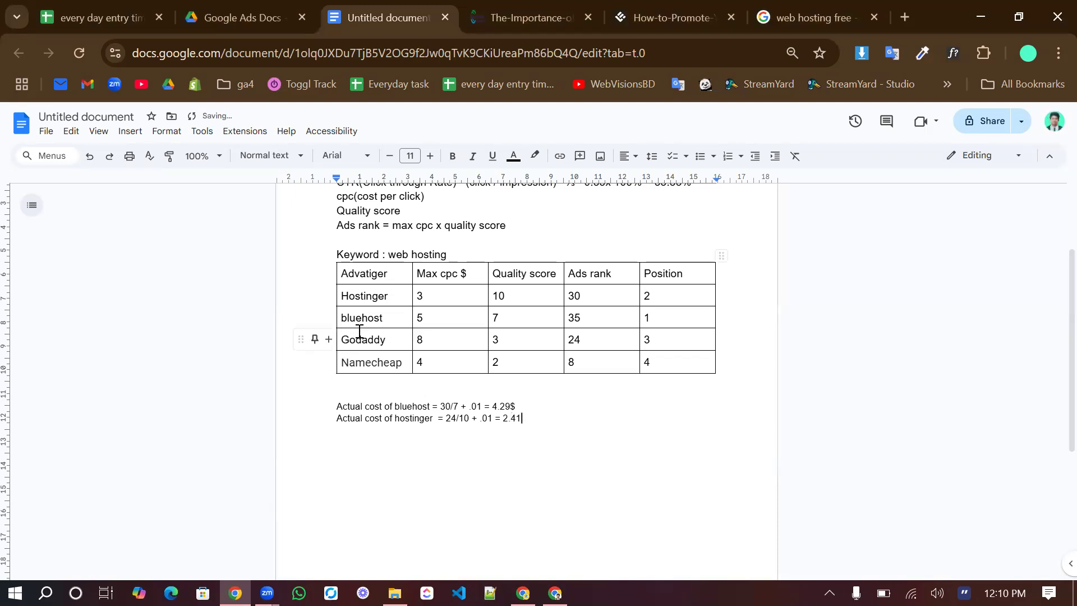
Check Hostinger's max cpc in the table and add a $ sign at the end of its actual cost line
left_click(429, 299)
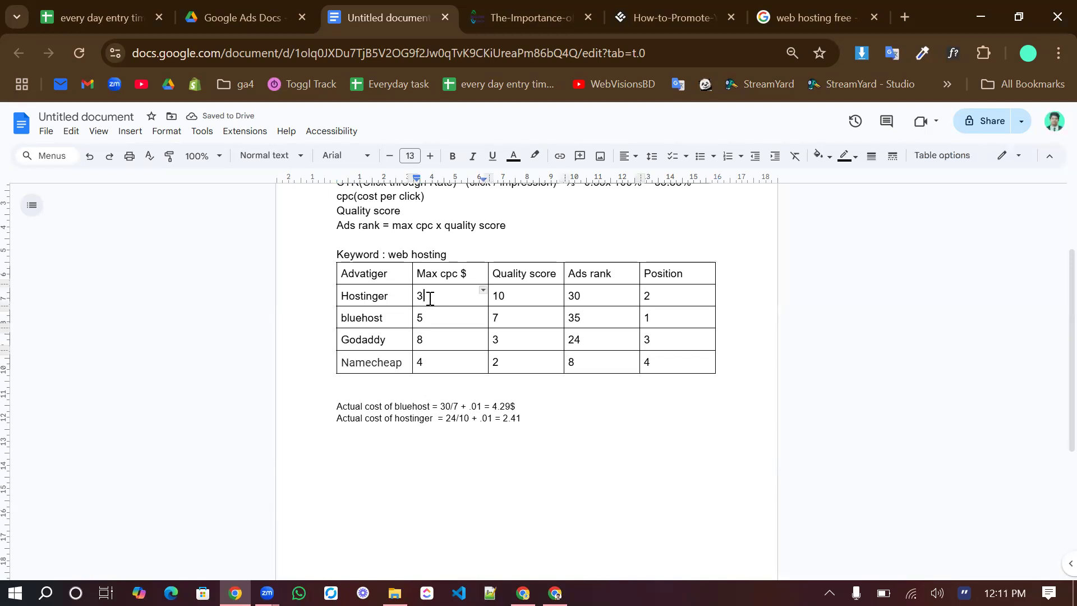
left_click(534, 418)
type("$")
scroll(576, 408, "down", 1)
scroll(576, 408, "up", 3)
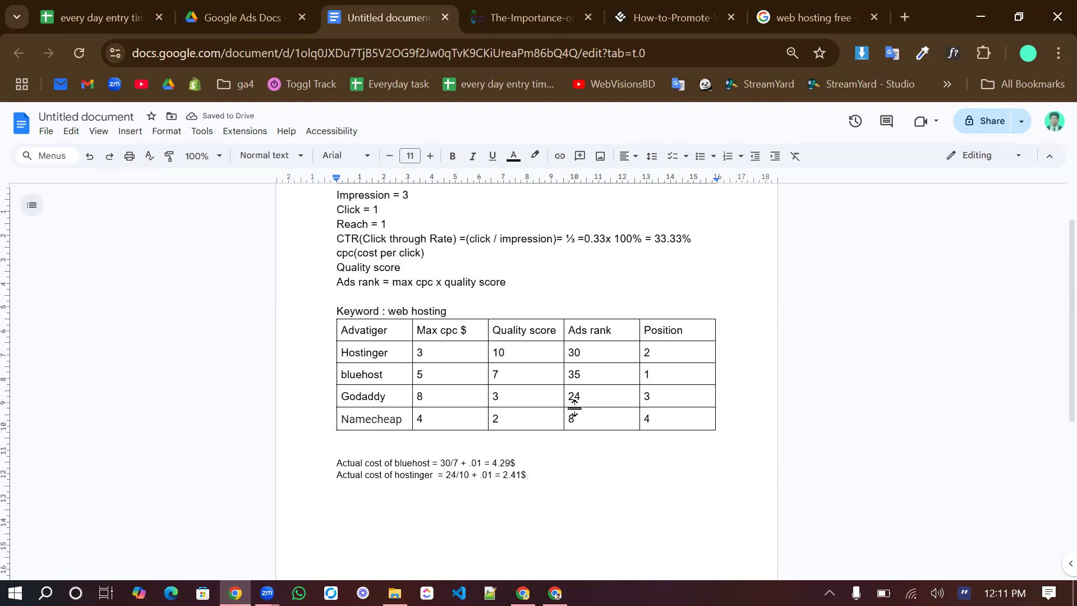